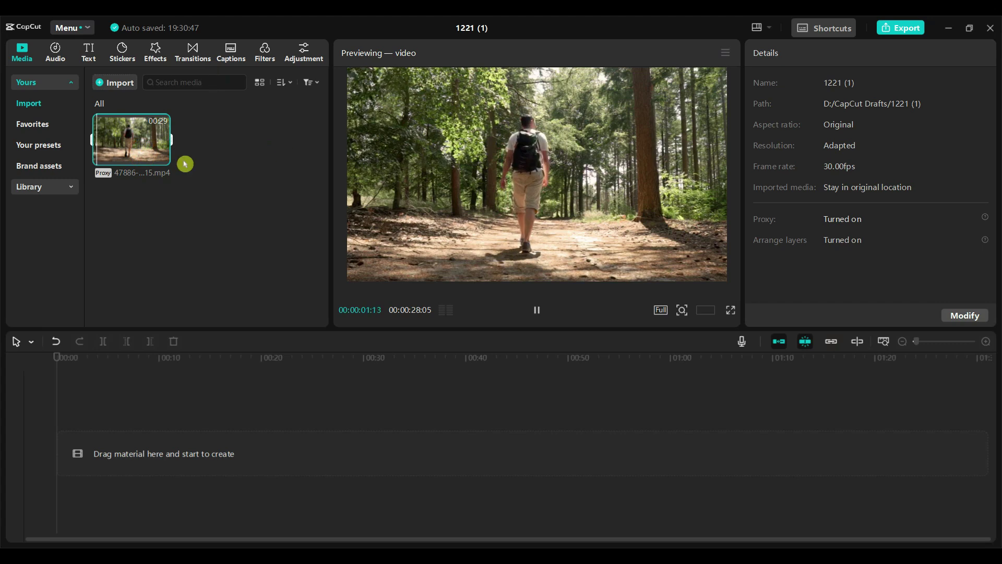
Place the 00:00:28:05 forest hiking clip on the timeline as the main video track
click(141, 151)
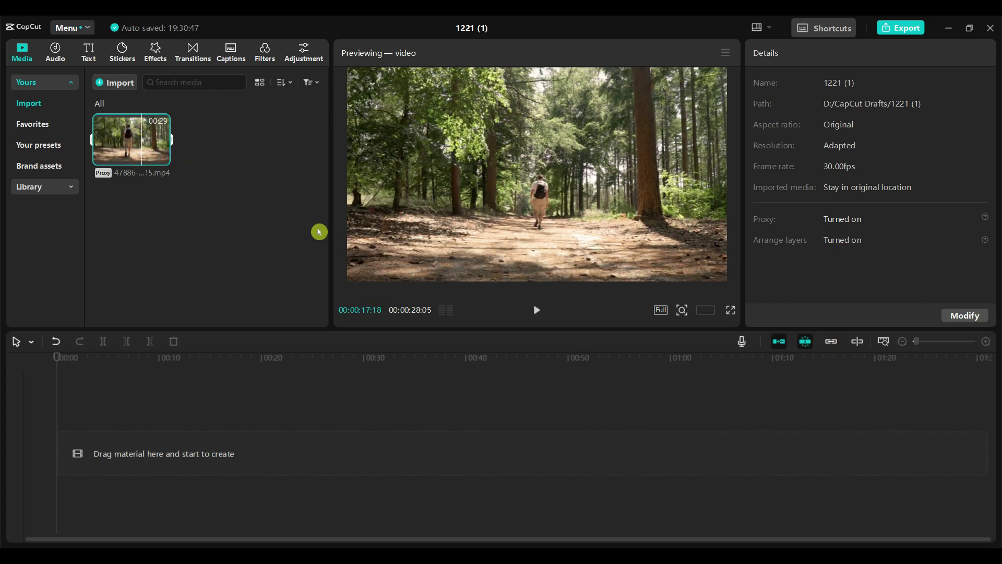
drag(125, 144, 94, 444)
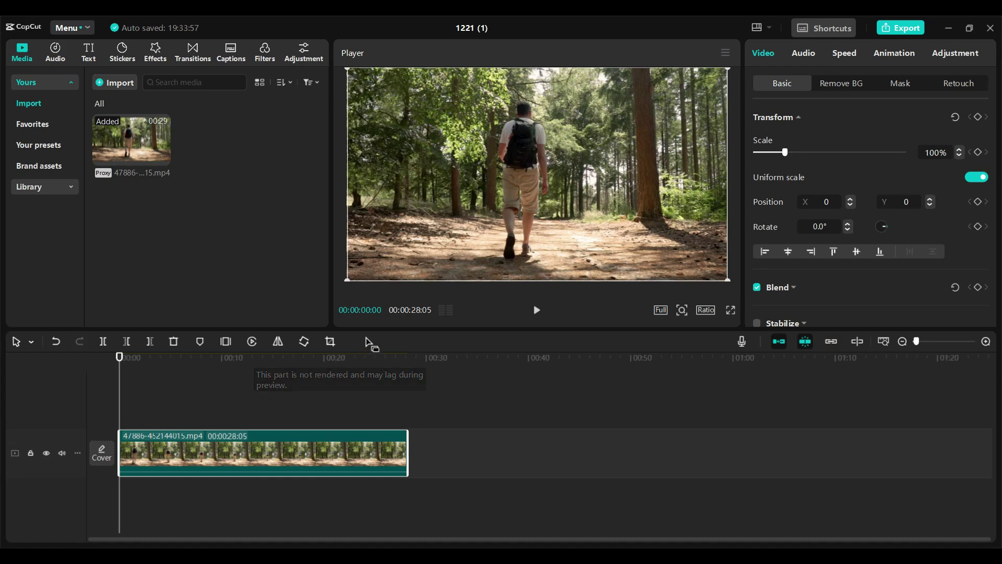
Enlarge the timeline and duplicate the forest clip onto two stacked tracks above the main track
drag(402, 331, 398, 236)
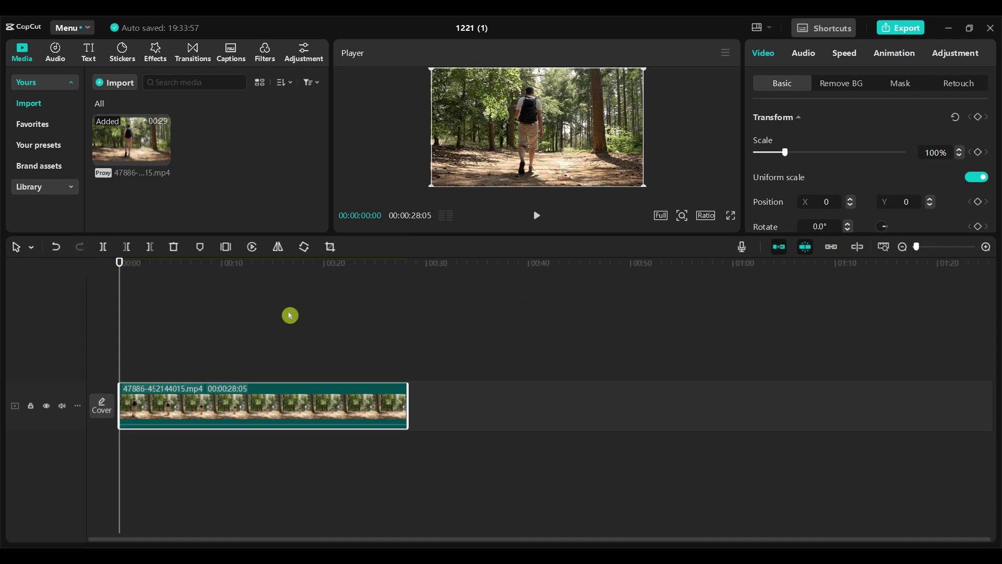
drag(213, 402, 201, 327)
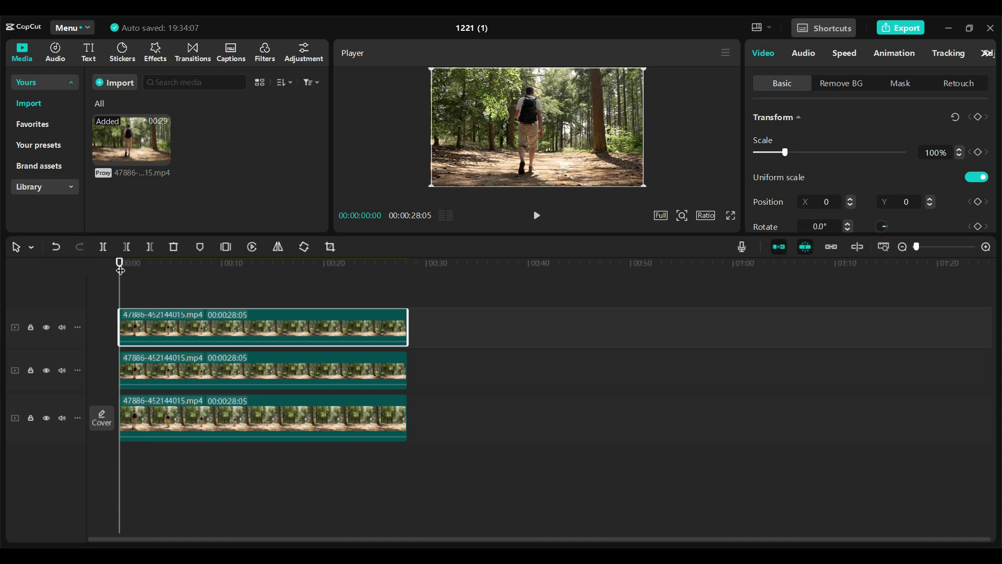
mouse_move(120, 263)
mouse_down()
mouse_move(380, 264)
mouse_move(190, 264)
mouse_move(129, 281)
mouse_up()
Hide the middle and top copies so only the bottom clip shows in the preview
click(46, 370)
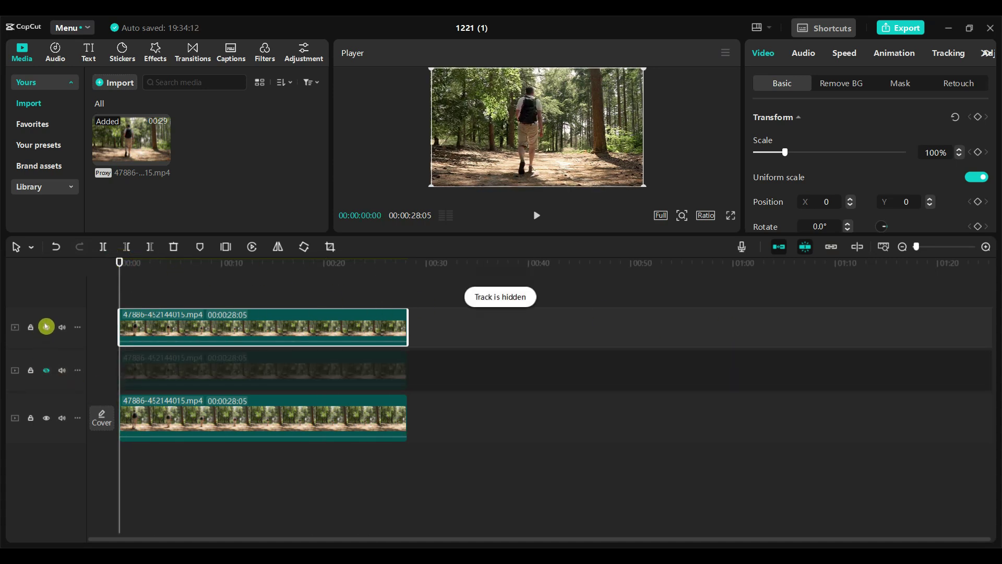
click(46, 327)
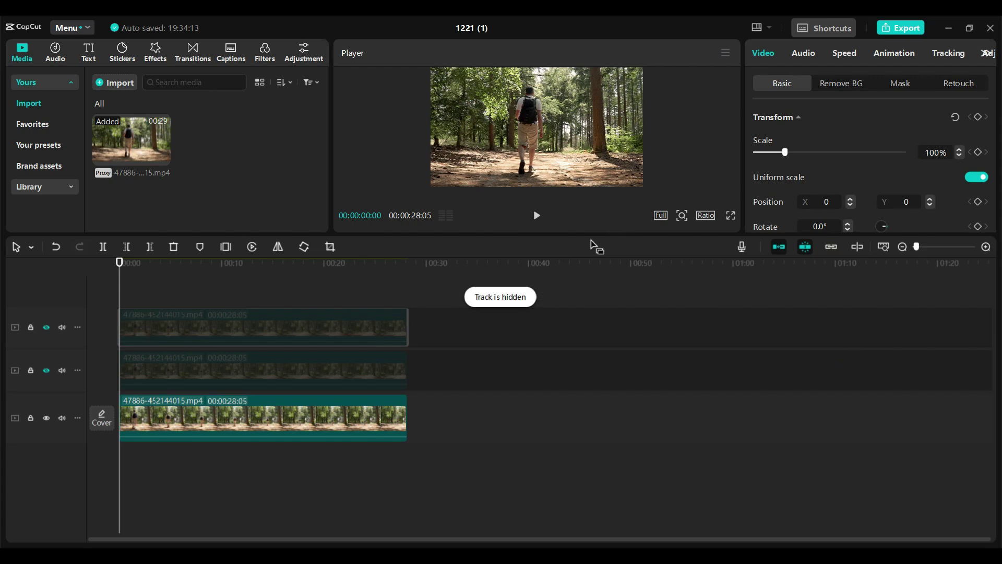
drag(588, 235, 588, 332)
Give the bottom clip a Horizontal mask rotated to -57°, leaving a left diagonal wedge visible
click(169, 507)
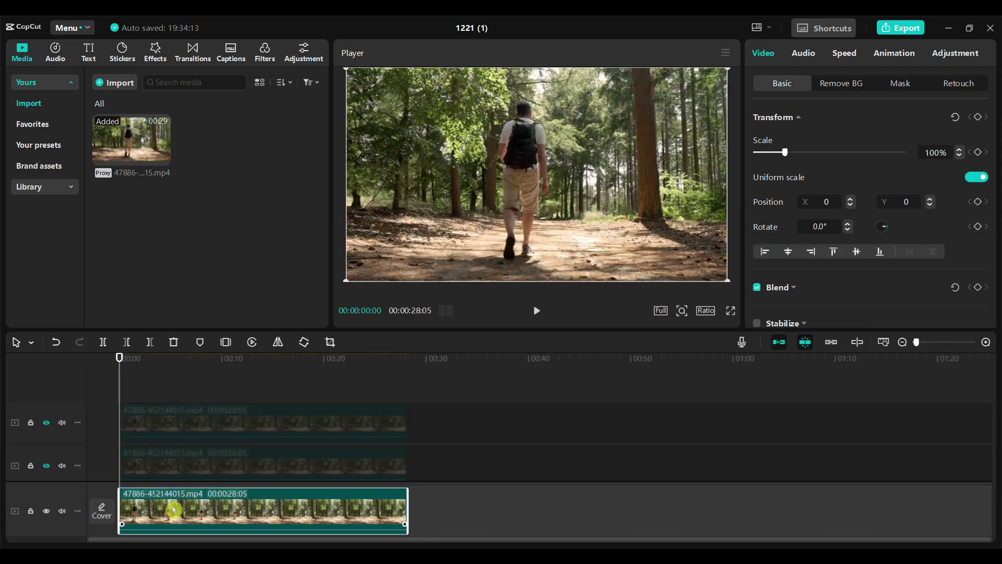
click(897, 85)
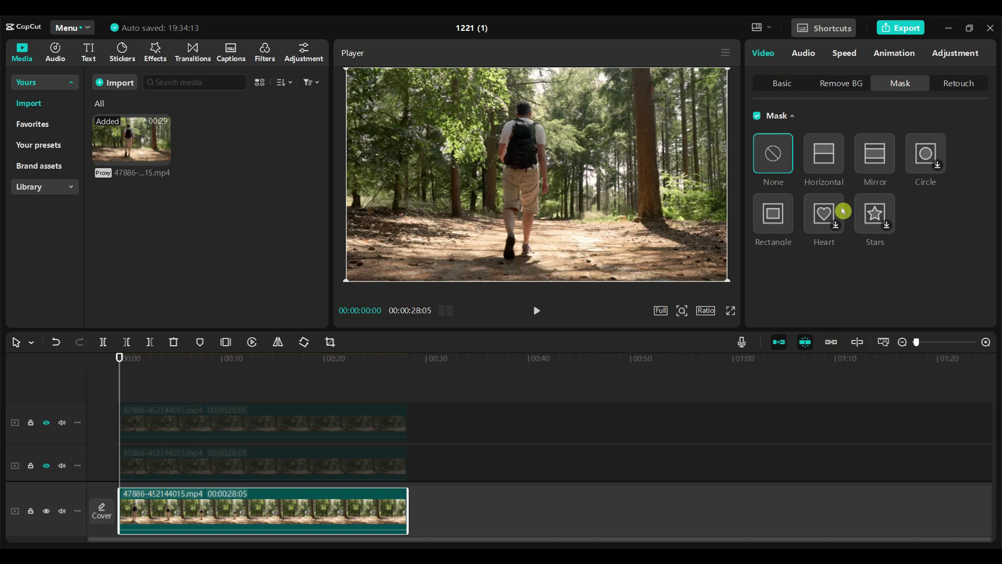
click(823, 165)
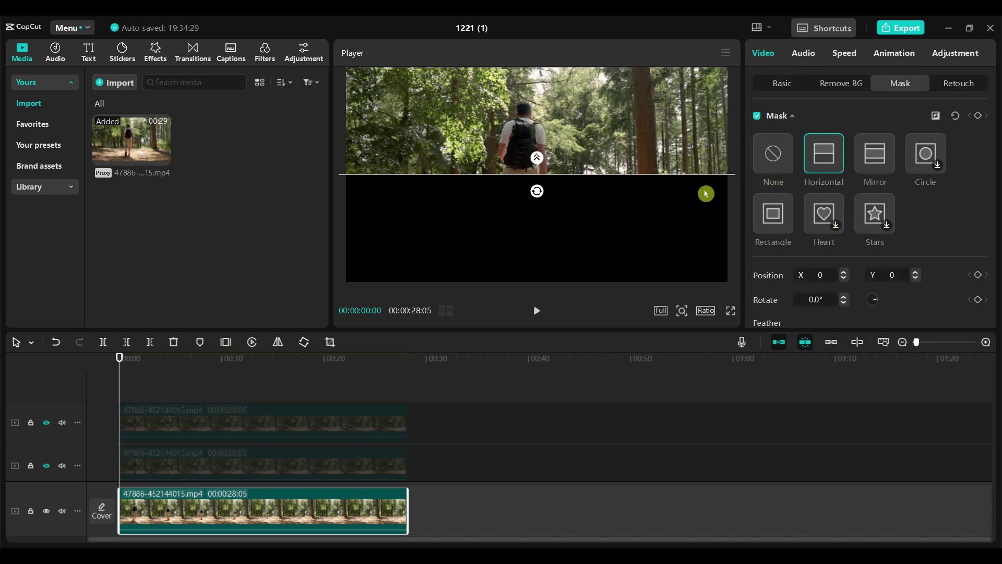
drag(536, 192, 455, 180)
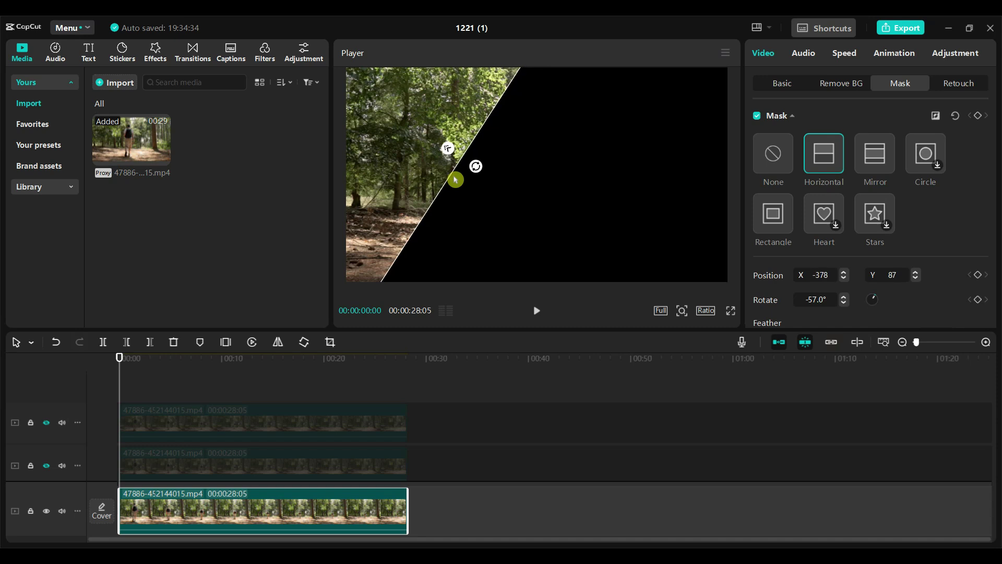
Unhide the middle clip and give it a widened Mirror mask at -57°, X -71, Y 39
click(46, 467)
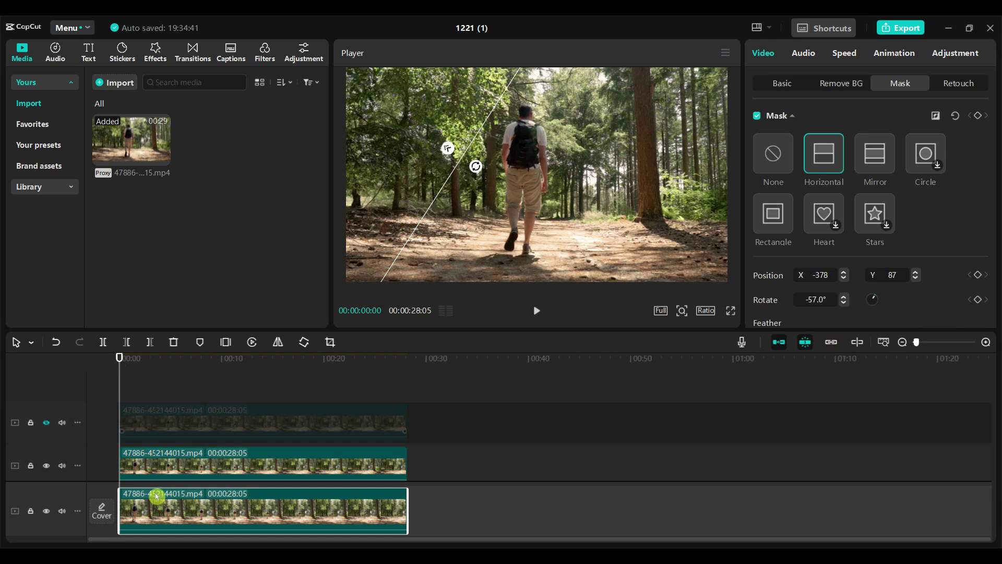
click(157, 454)
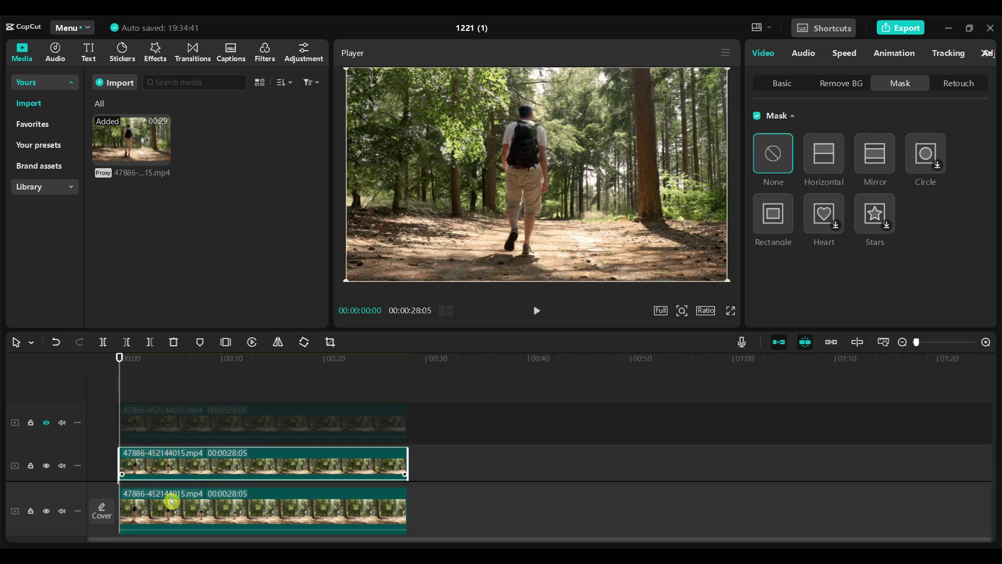
click(871, 156)
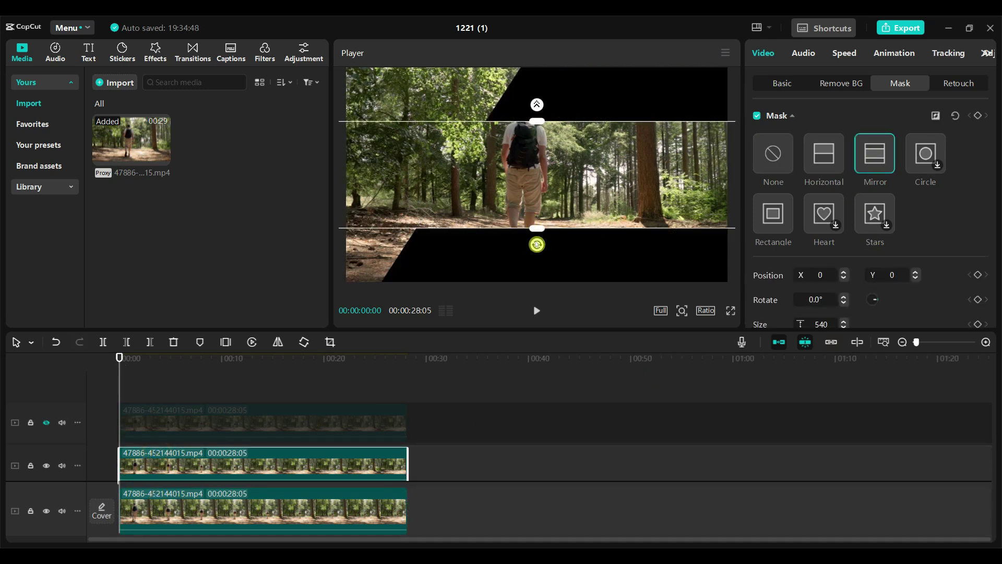
drag(537, 245, 628, 236)
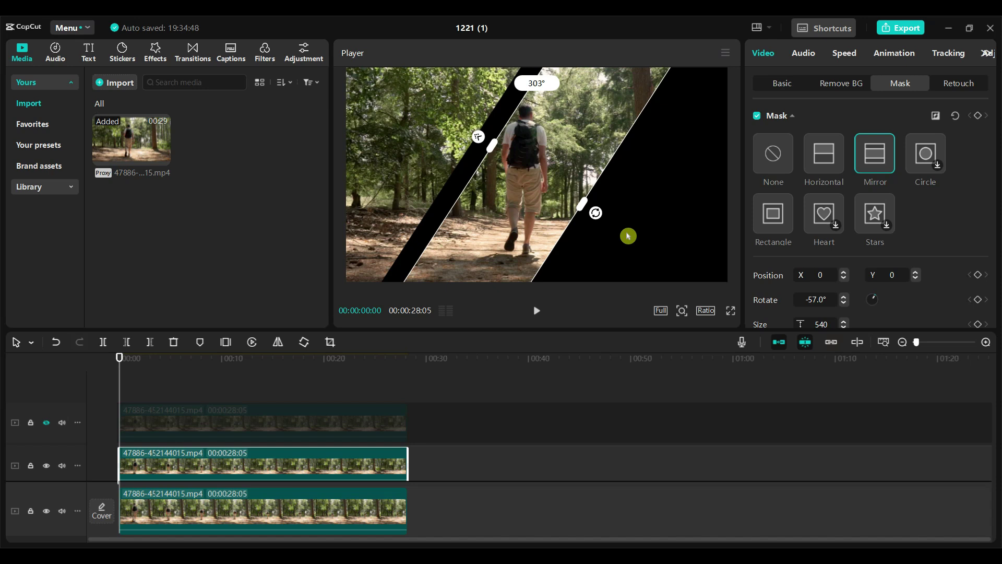
drag(535, 191, 517, 182)
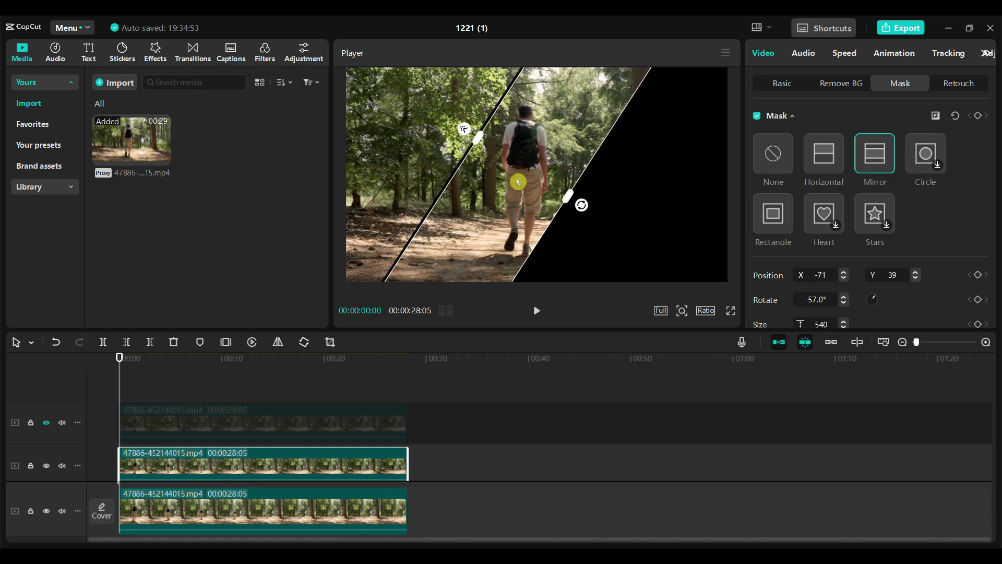
drag(591, 207, 556, 196)
Unhide the top clip copy and apply a Horizontal line mask to it
click(549, 303)
click(163, 421)
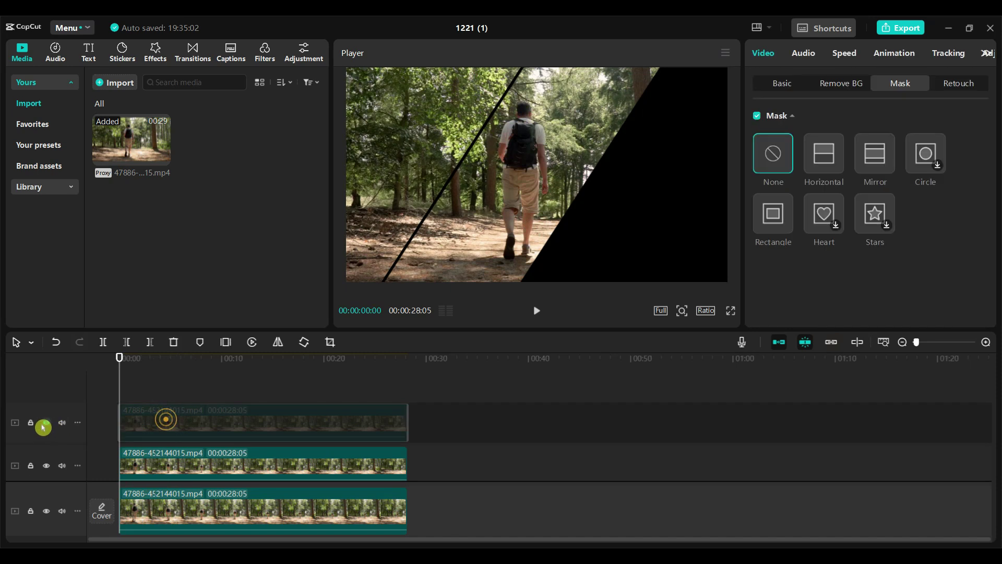
click(45, 422)
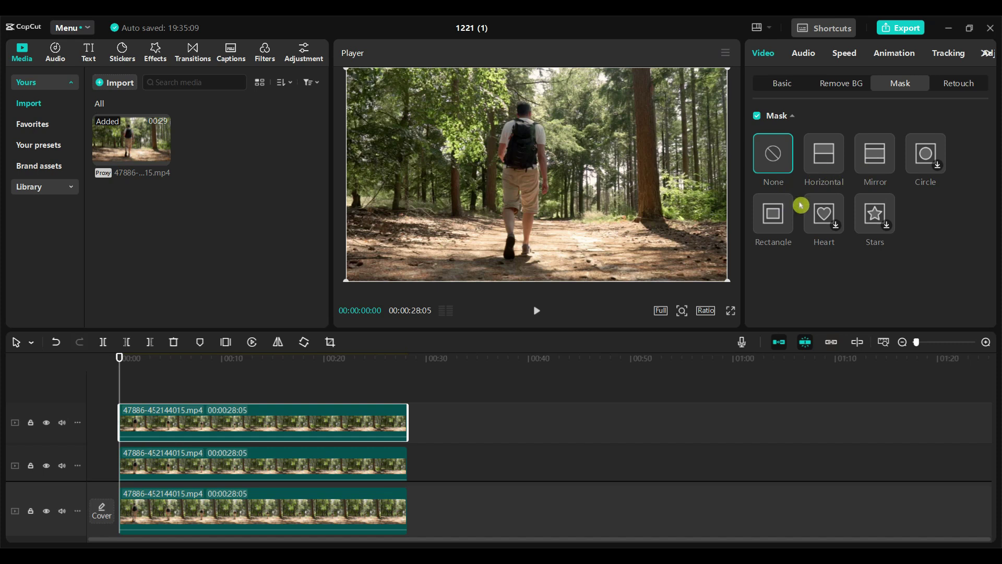
click(824, 168)
Angle the top clip's mask line to 123° at X 244, Y -100
drag(531, 200, 581, 226)
drag(568, 192, 544, 179)
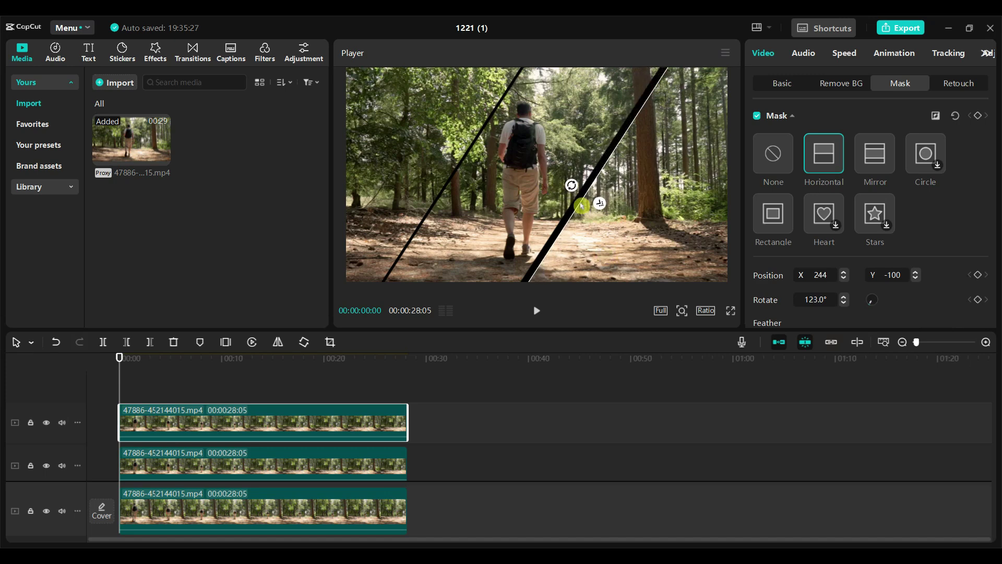
drag(581, 205, 578, 203)
click(609, 418)
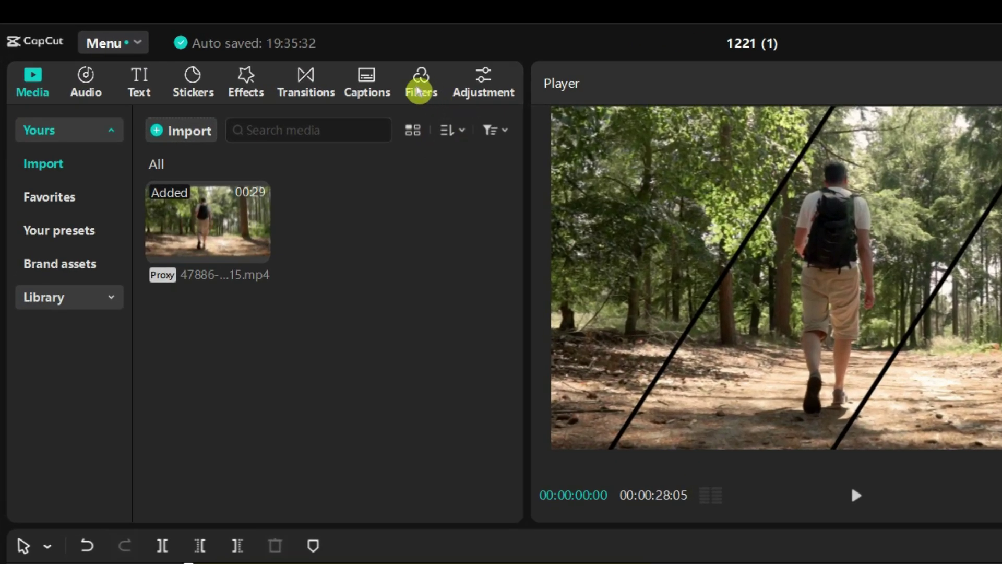
Add a Green Lake filter on its own track, stretched across the full clip, and play it
click(419, 86)
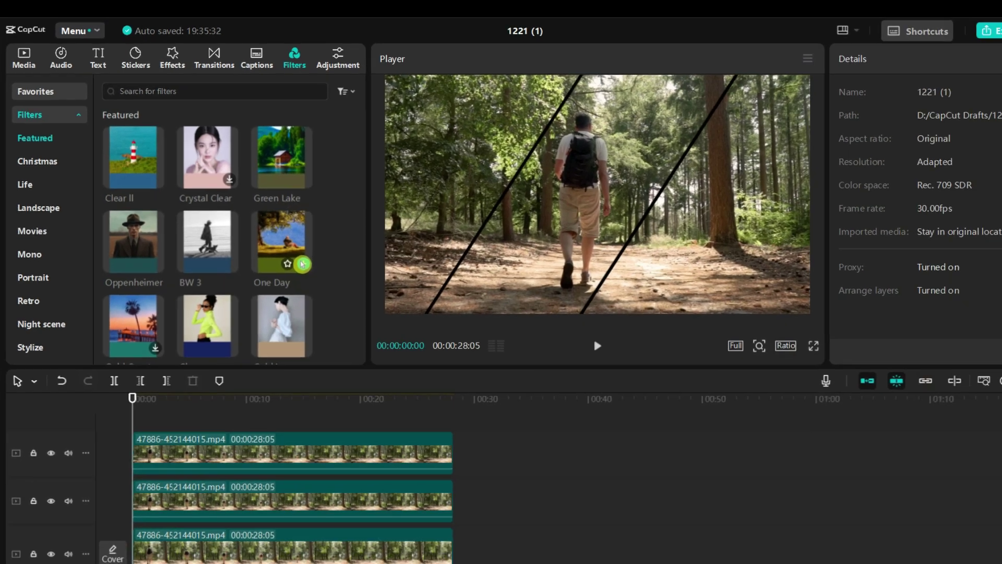
click(189, 495)
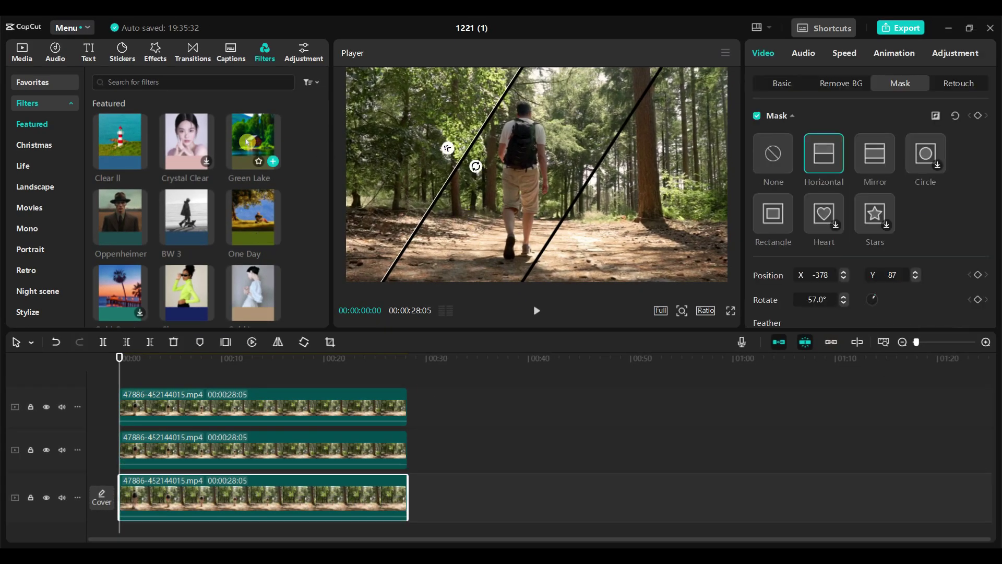
drag(247, 141, 127, 465)
click(143, 383)
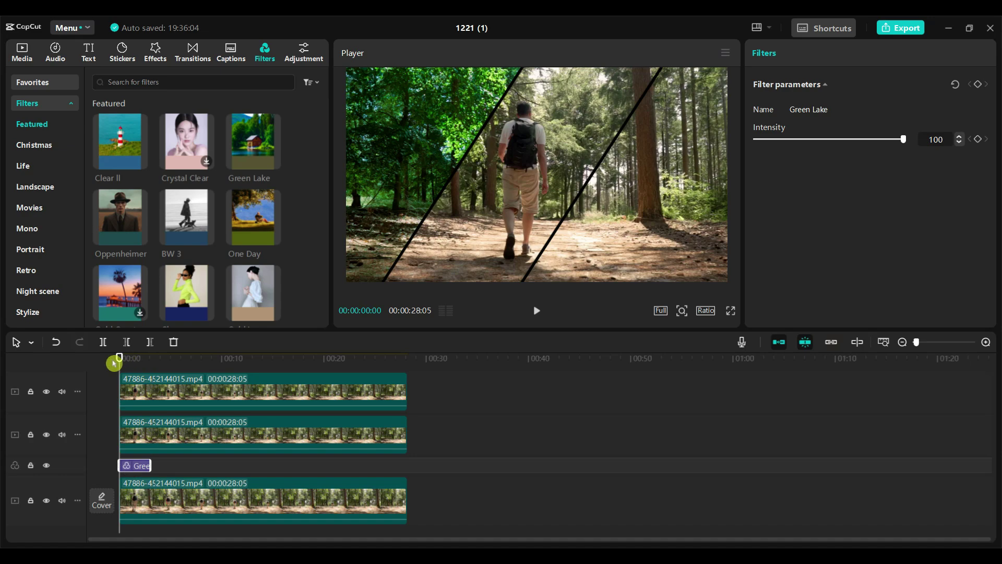
drag(150, 465, 407, 466)
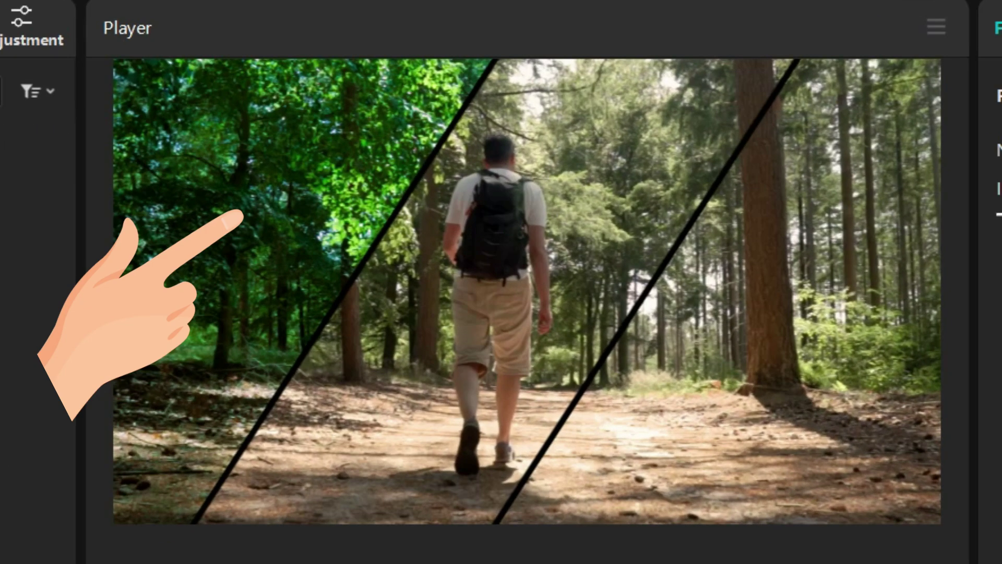
key(space)
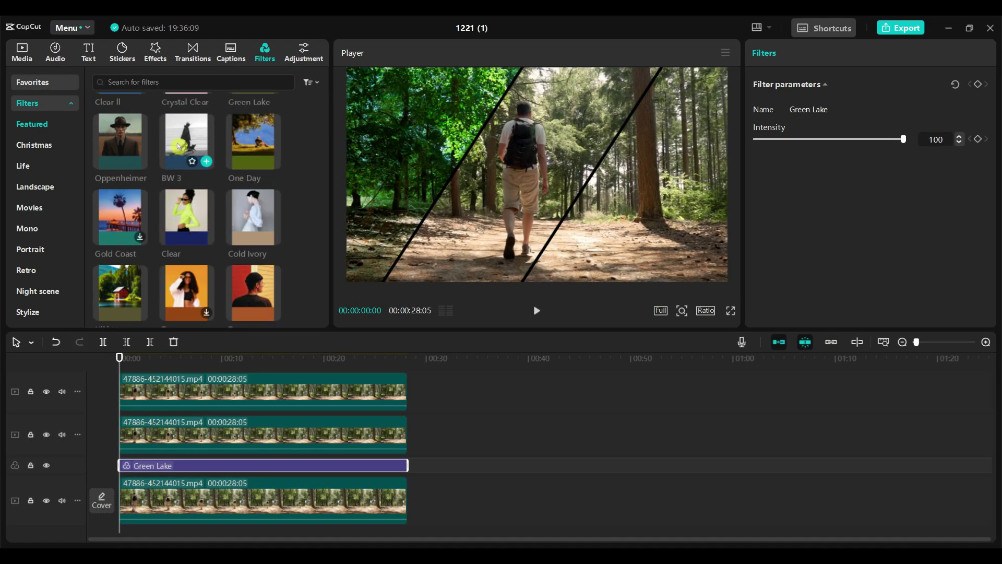
Add a BW 3 filter track above the second video track and play the preview
drag(179, 147, 404, 423)
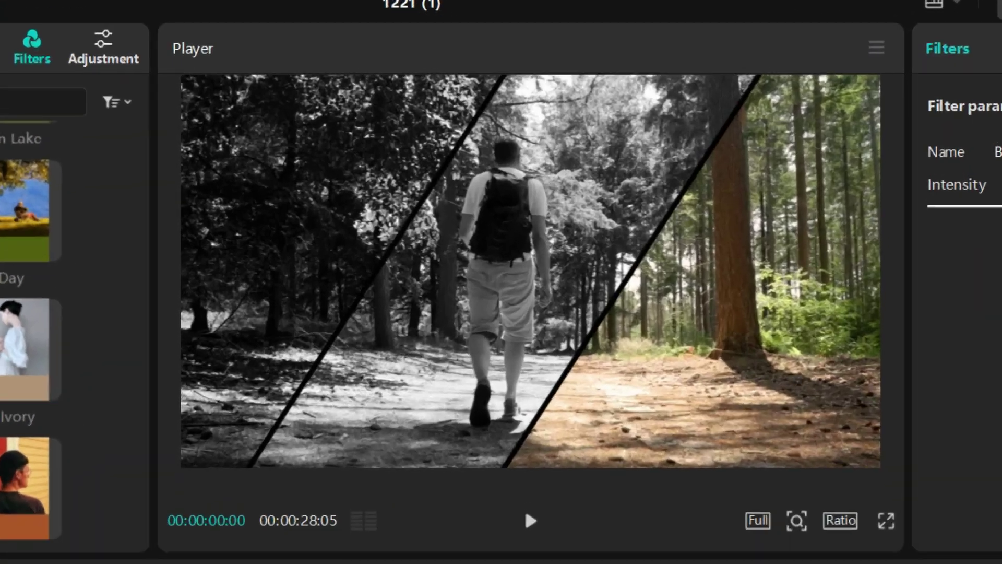
click(537, 311)
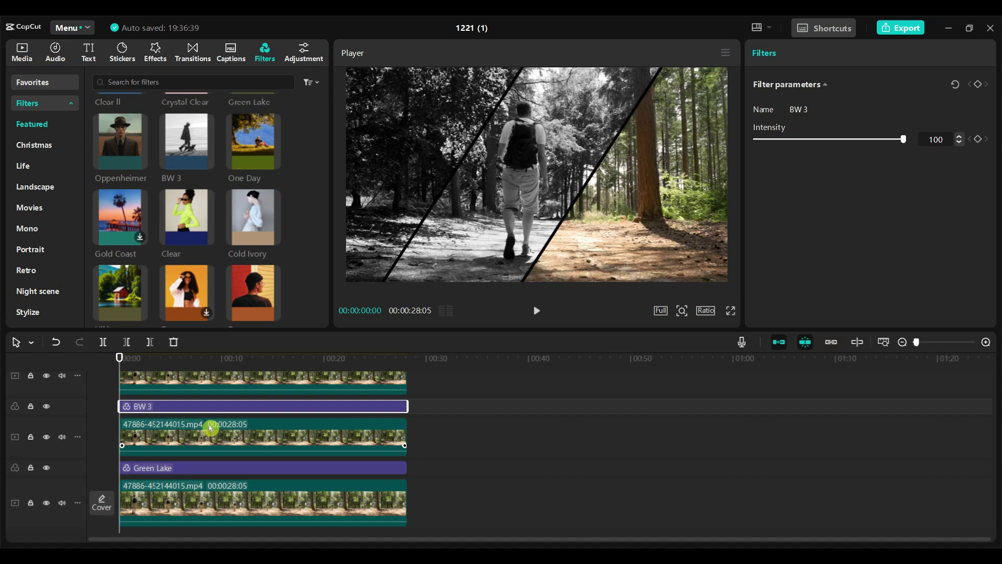
Delete both the BW 3 and Green Lake filter clips from the timeline
key(Delete)
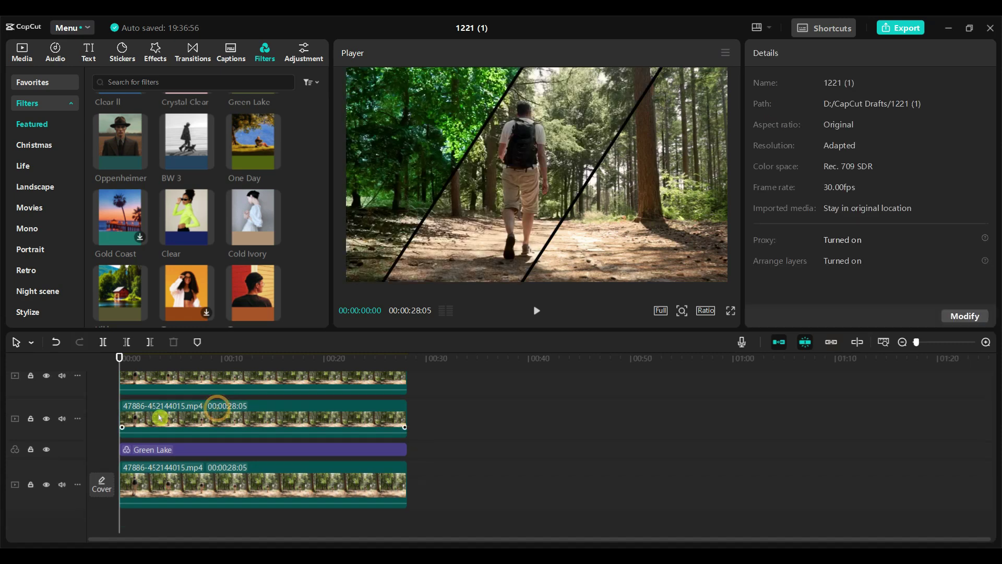
click(162, 450)
key(Delete)
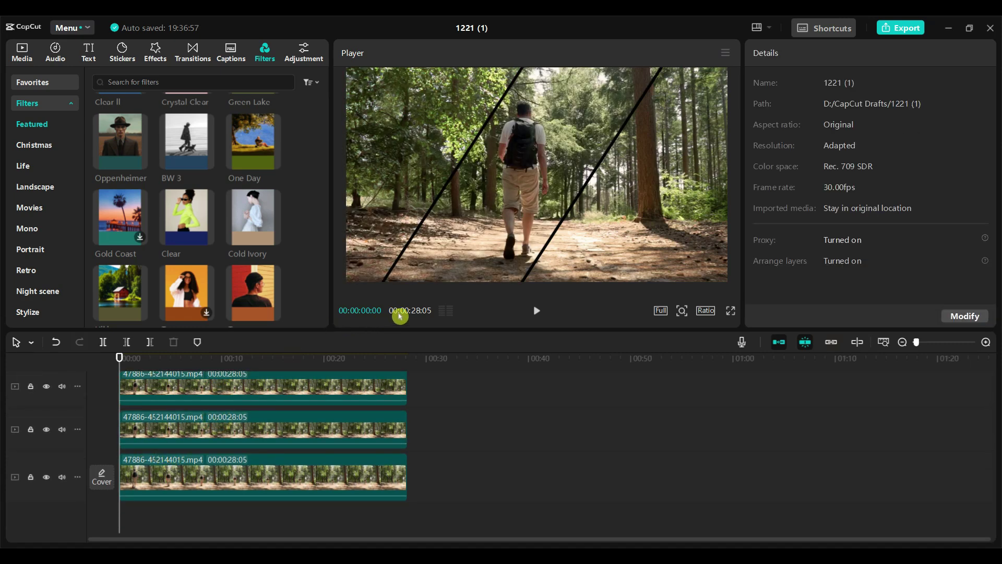
scroll(311, 226, up, 2)
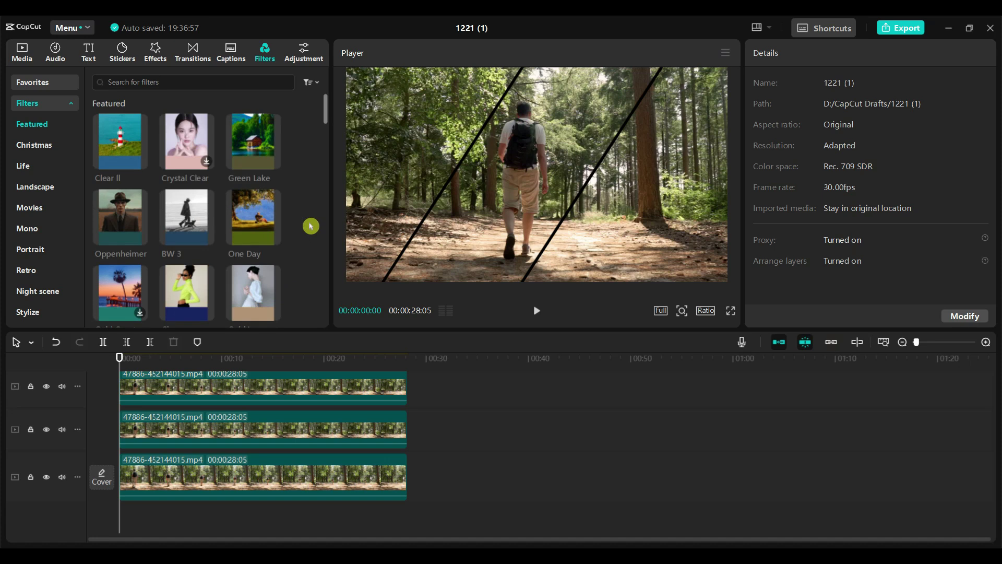
mouse_move(251, 155)
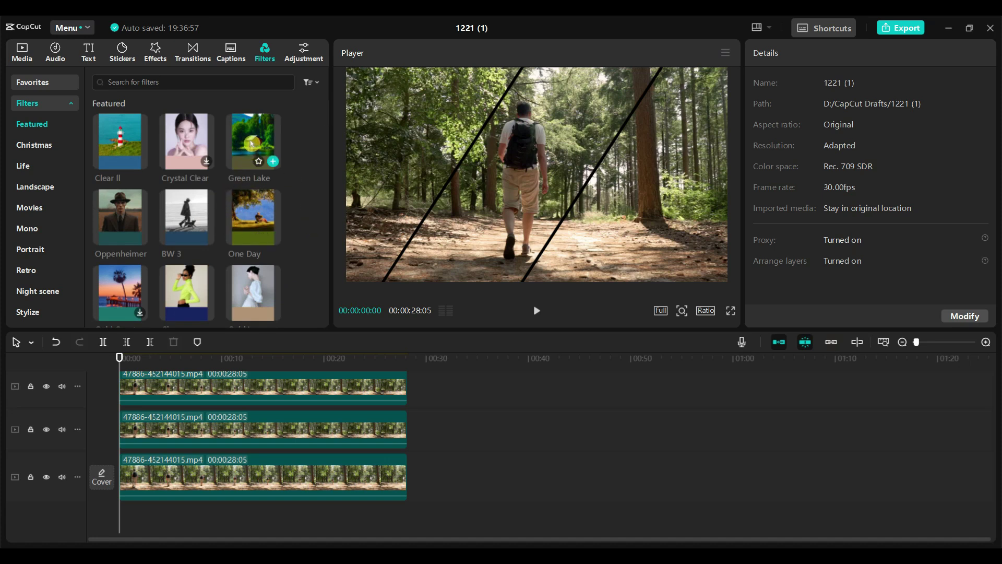
Apply Green Lake to the bottom clip, BW 3 to the middle clip, Green Lake to the top clip
drag(251, 143, 156, 473)
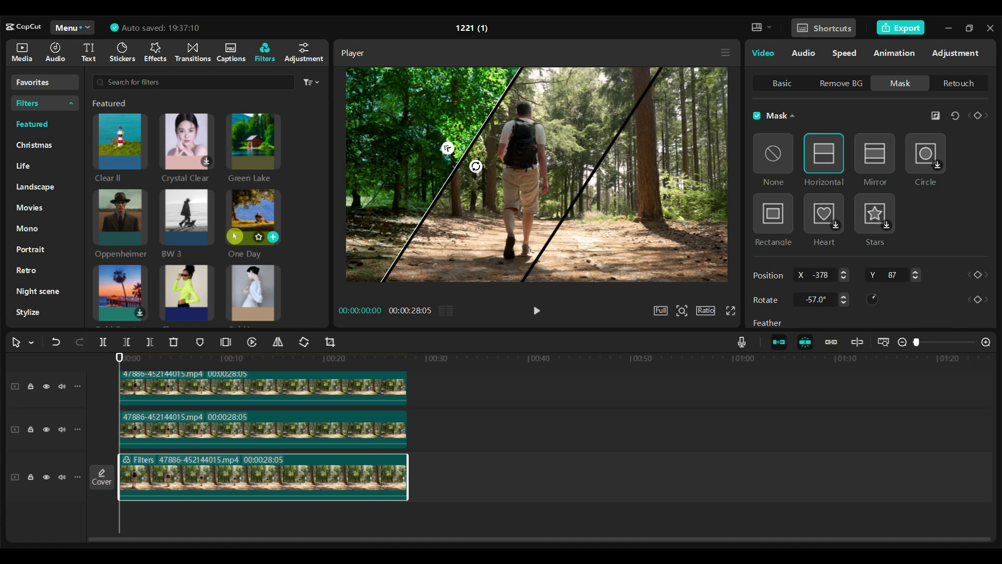
click(185, 429)
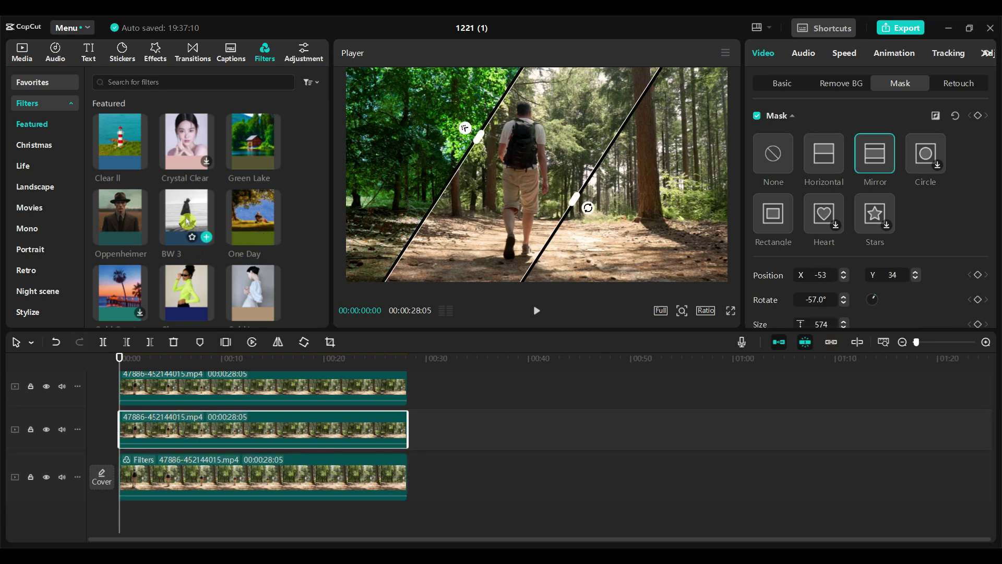
drag(187, 224, 171, 434)
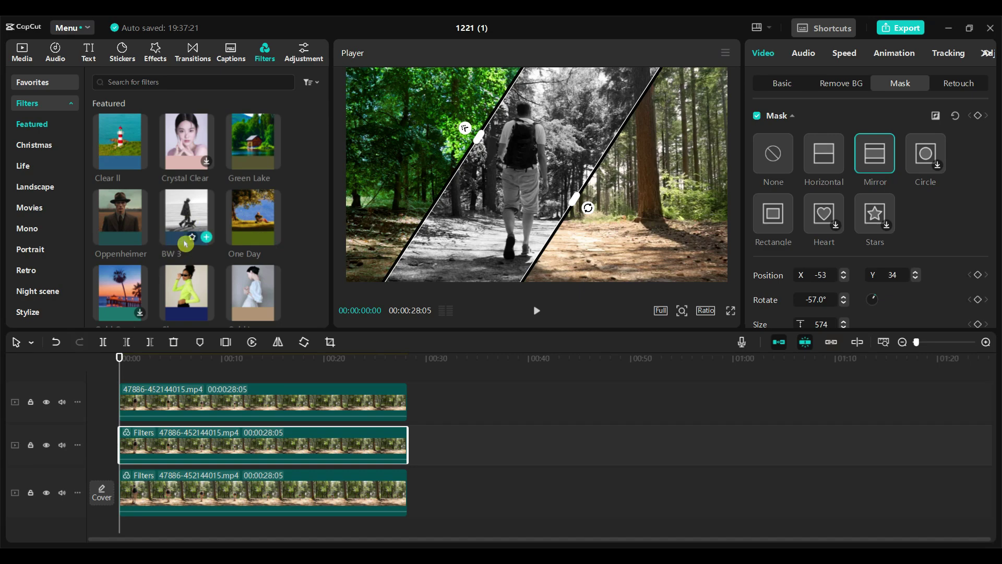
drag(255, 139, 200, 399)
click(625, 422)
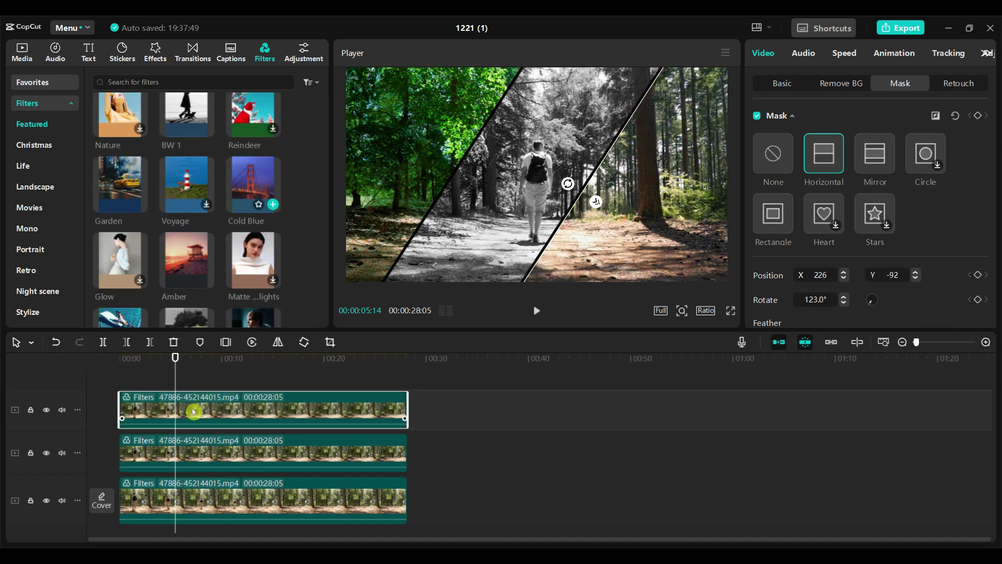
Swap the top clip's Green Lake filter for a warm orange-tone filter
drag(194, 412, 194, 412)
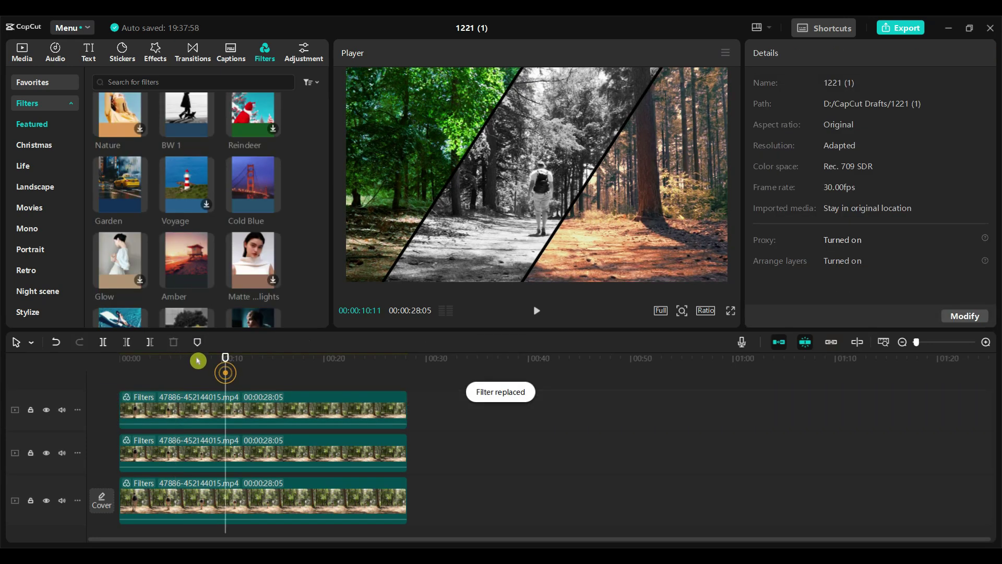